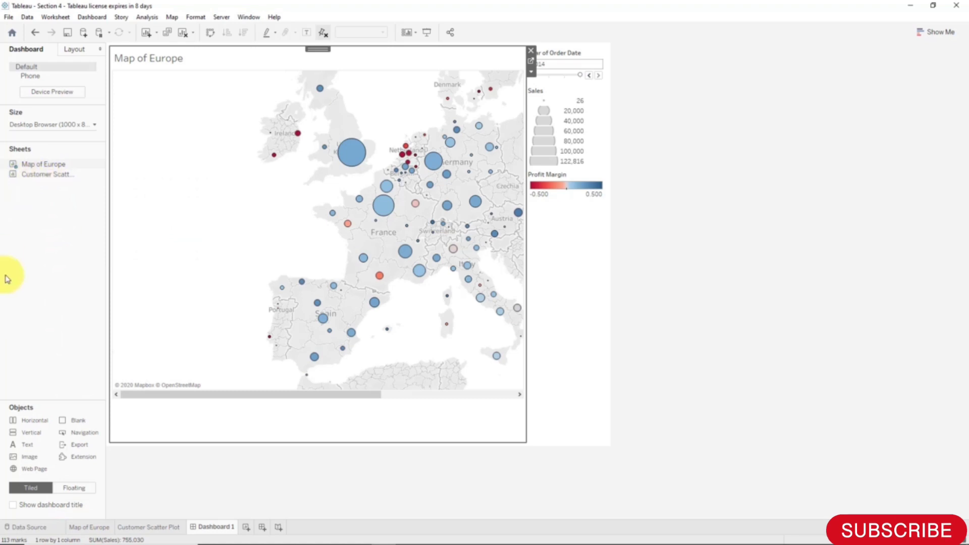
Add the Customer Scatter Plot sheet to the dashboard directly below the Map of Europe
drag(268, 394, 338, 398)
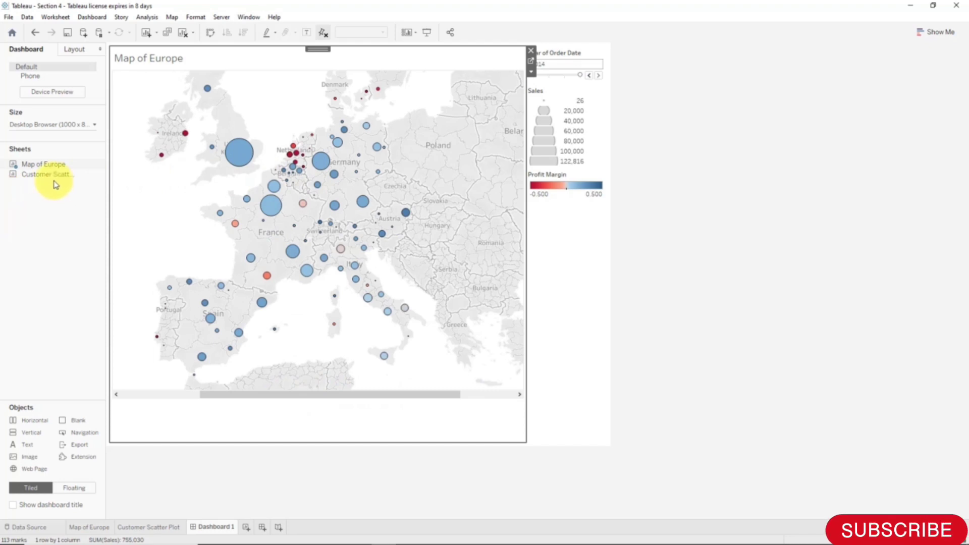
mouse_move(32, 181)
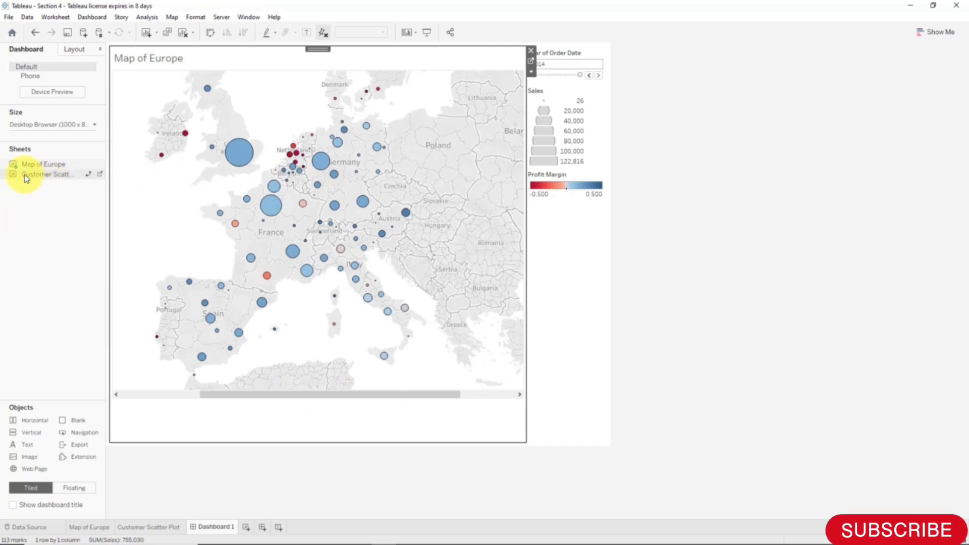
drag(25, 177, 141, 204)
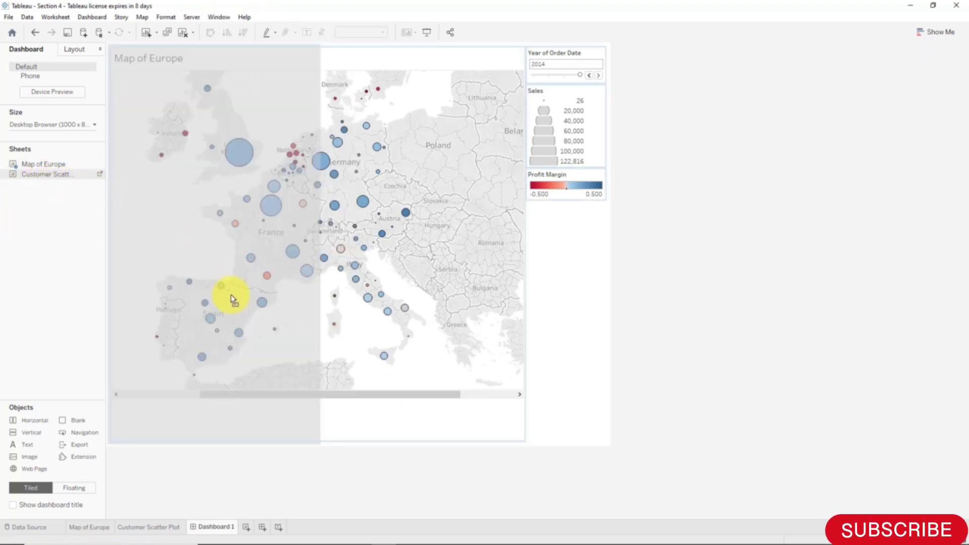
drag(228, 290, 245, 346)
drag(270, 311, 341, 306)
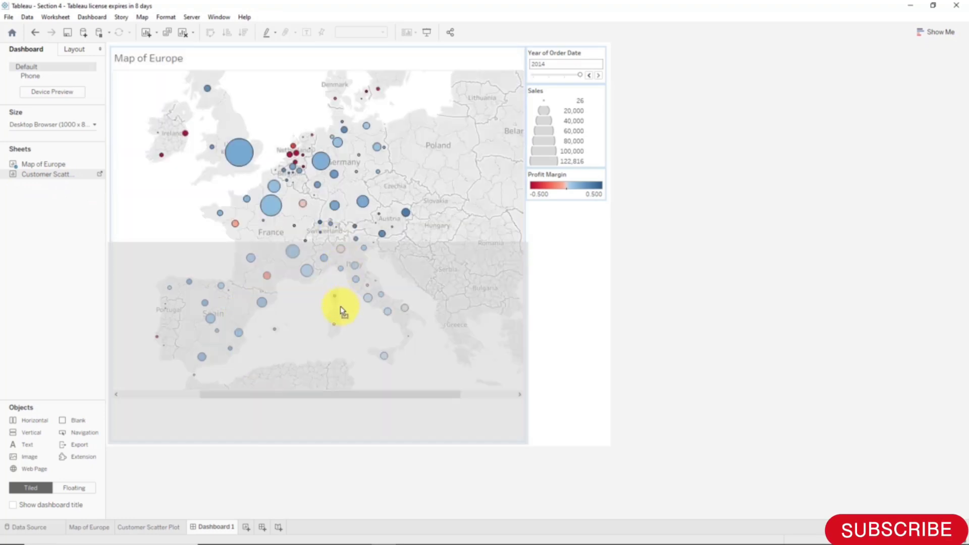
drag(340, 306, 340, 308)
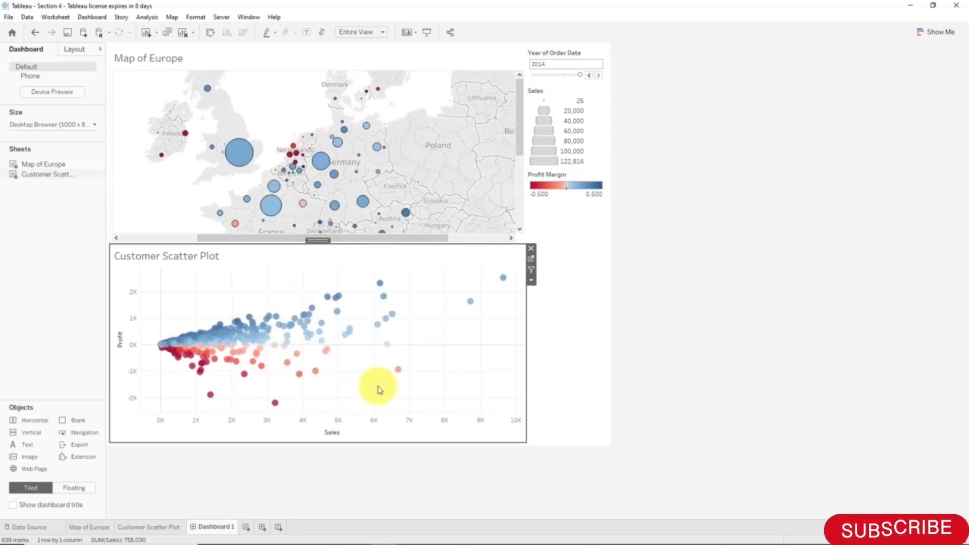
Narrow the map on the Map of Europe worksheet and return to Dashboard 1 to check its fit
scroll(401, 213, down, 1)
drag(516, 132, 519, 172)
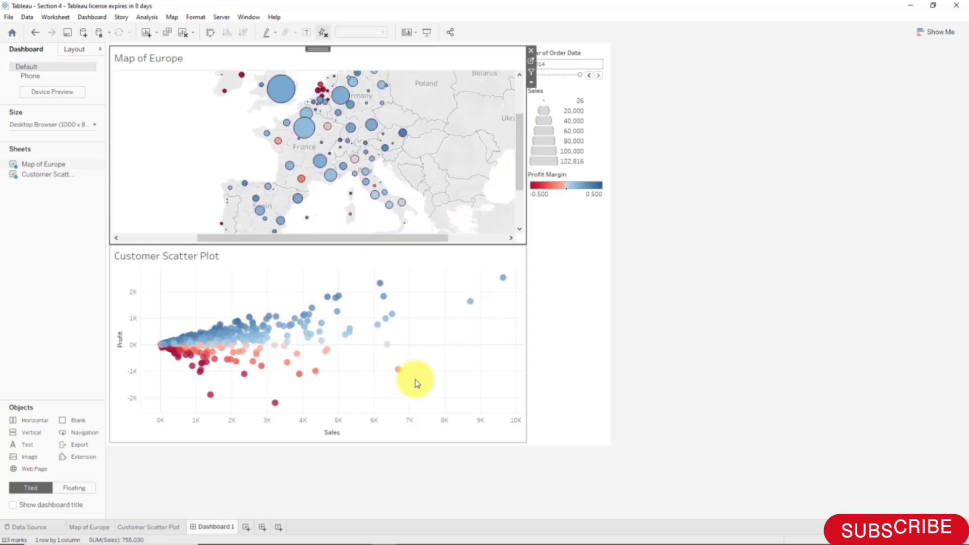
click(103, 529)
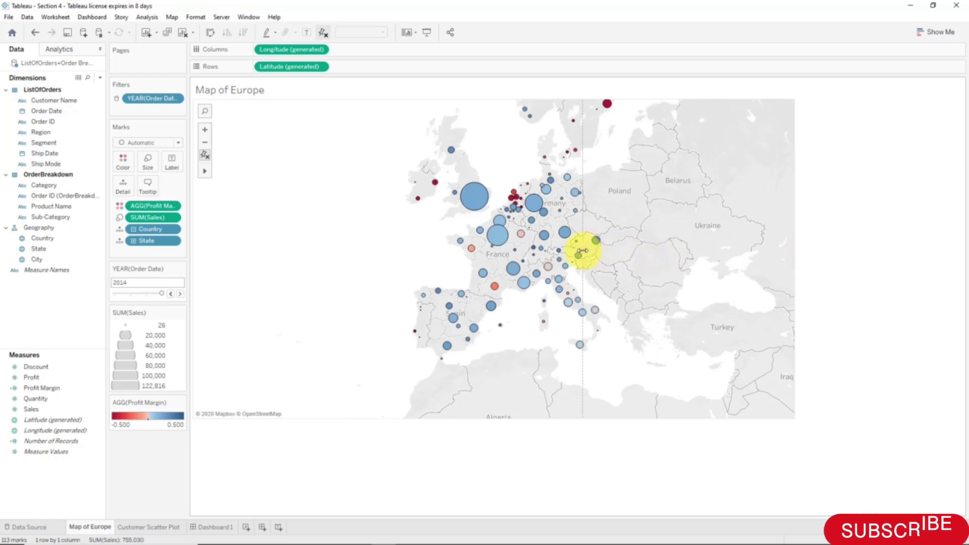
drag(582, 251, 582, 250)
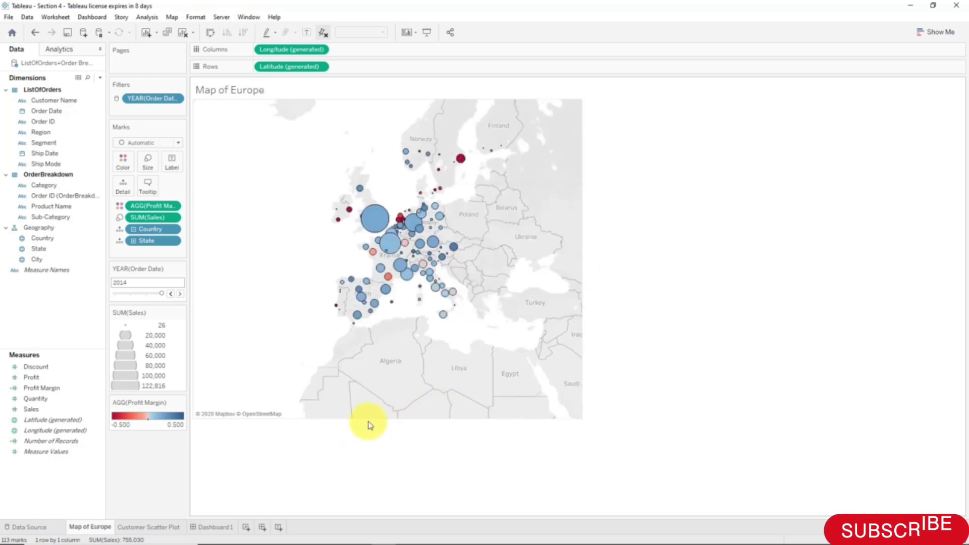
click(212, 527)
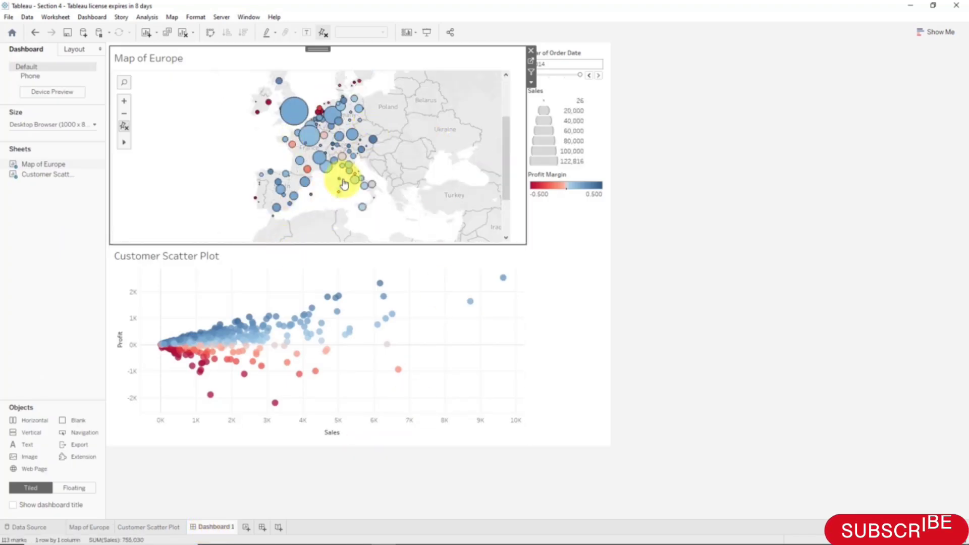
Reduce the map's height on the Map of Europe worksheet in two passes, checking its fit on Dashboard 1
click(84, 527)
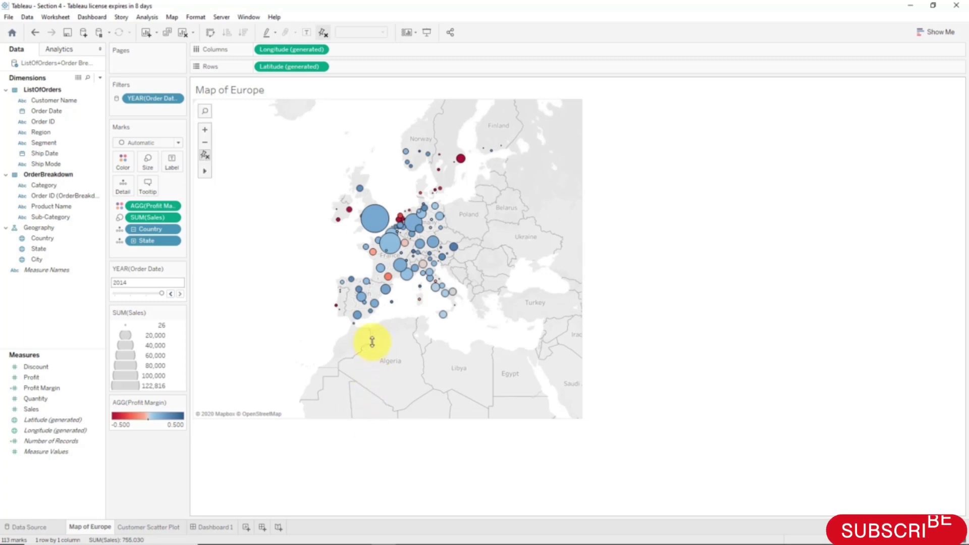
drag(373, 316, 374, 311)
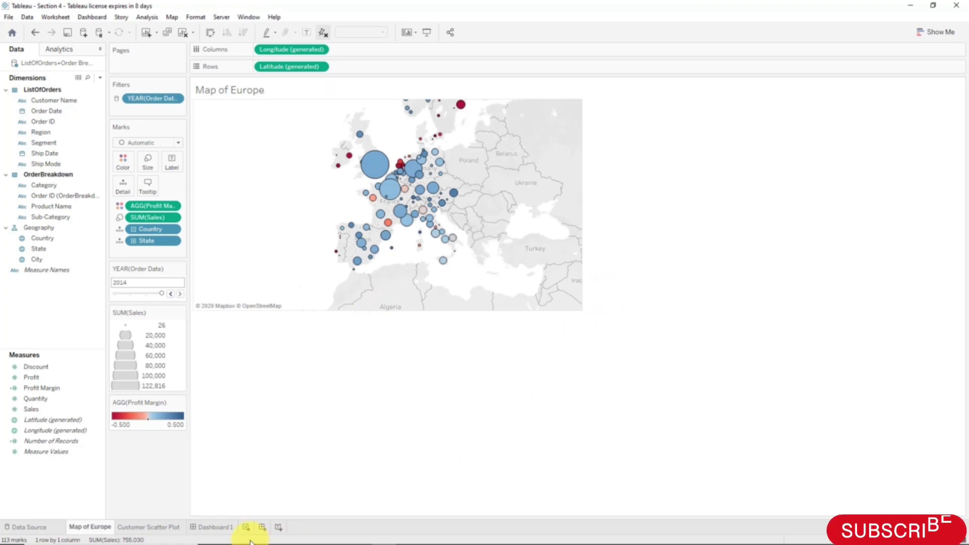
click(226, 527)
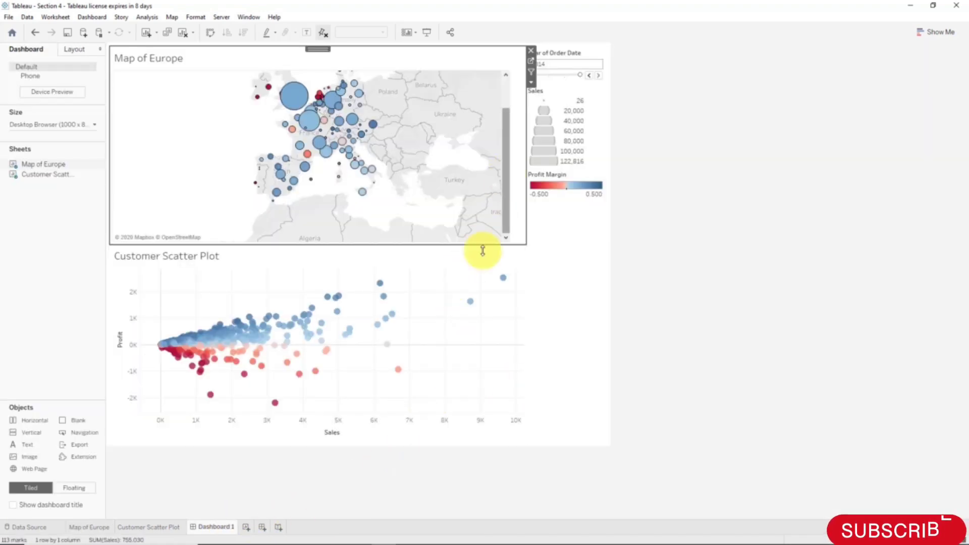
click(93, 527)
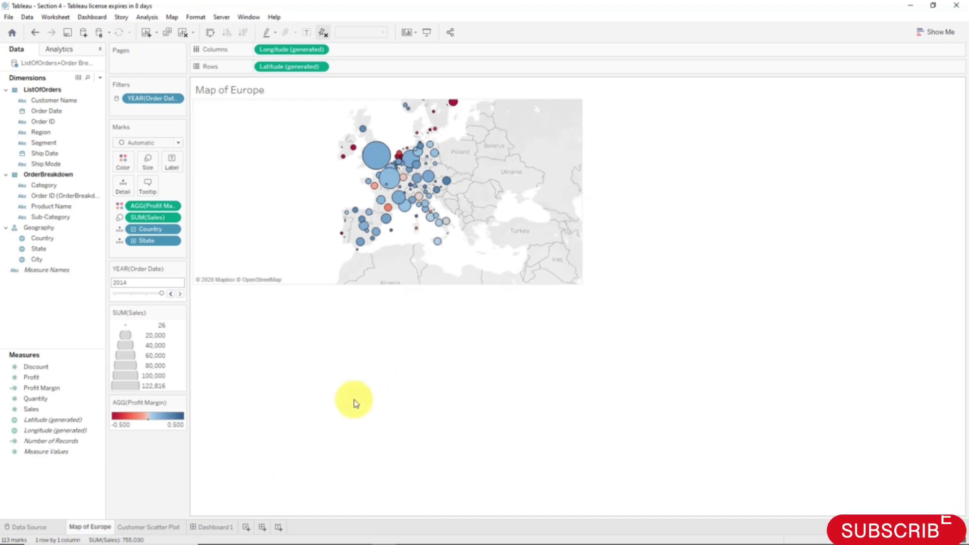
click(212, 526)
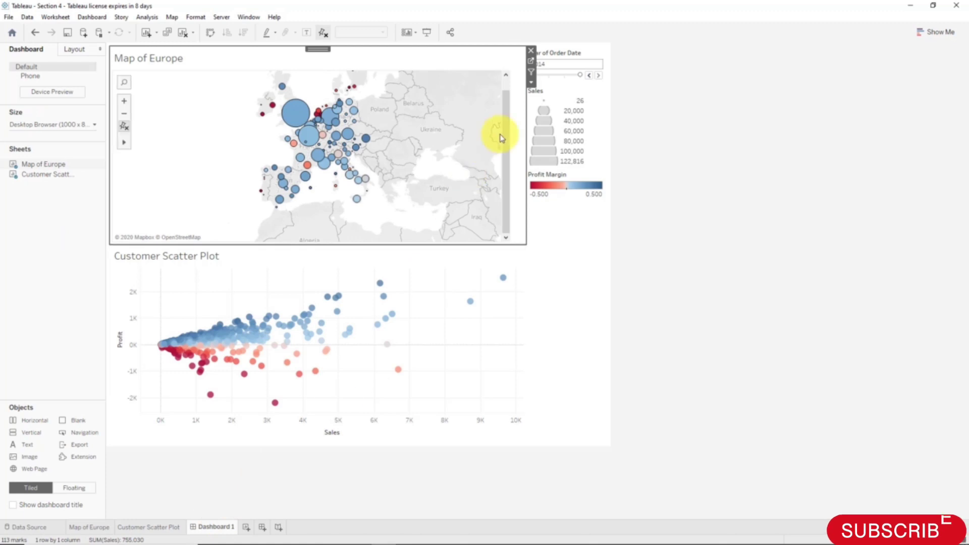
Examine the map's state details and the scatter plot's customer details on the dashboard
drag(502, 134, 502, 123)
scroll(310, 149, up, 3)
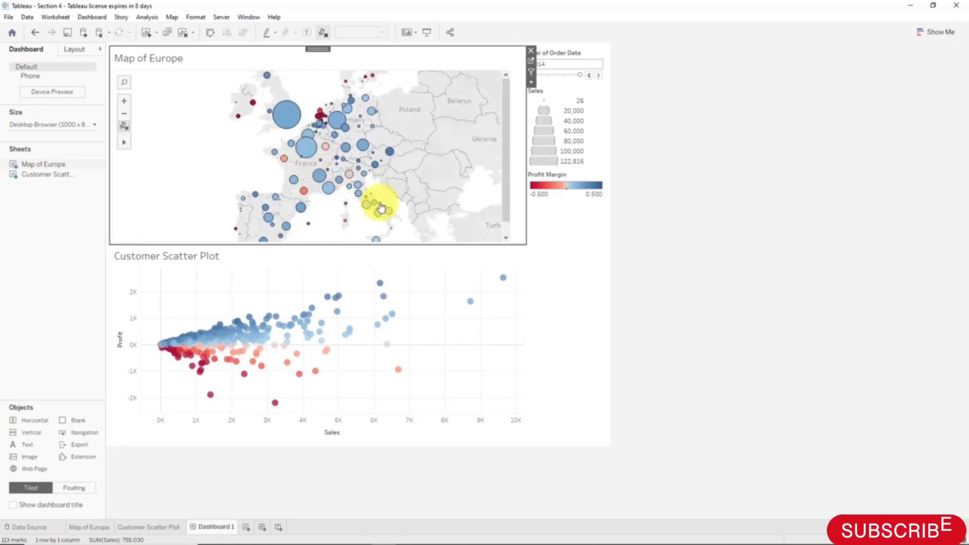
mouse_move(260, 216)
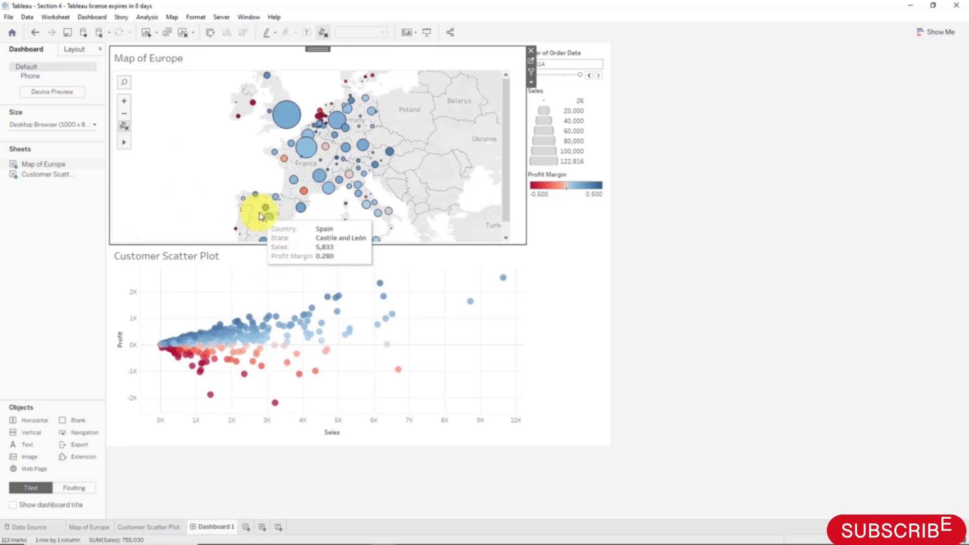
mouse_move(262, 368)
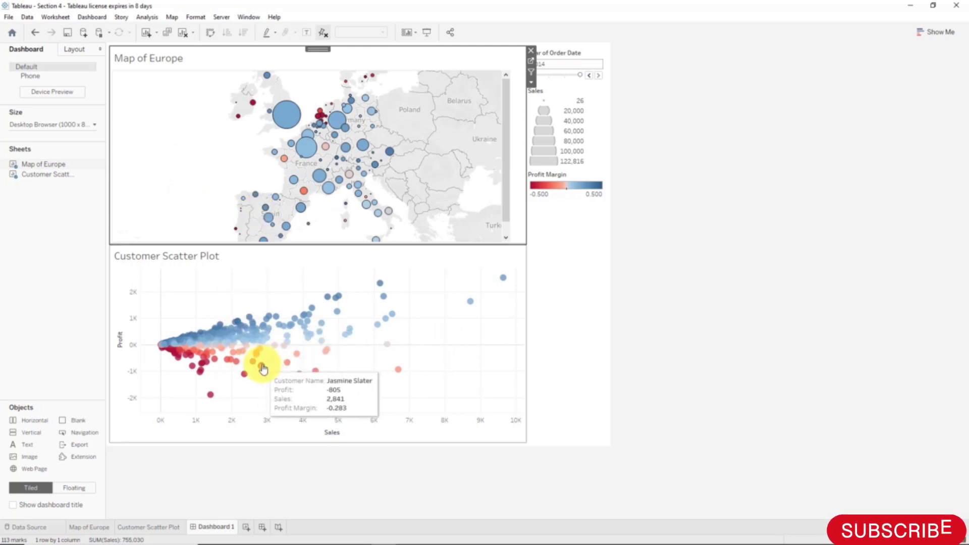
mouse_move(325, 352)
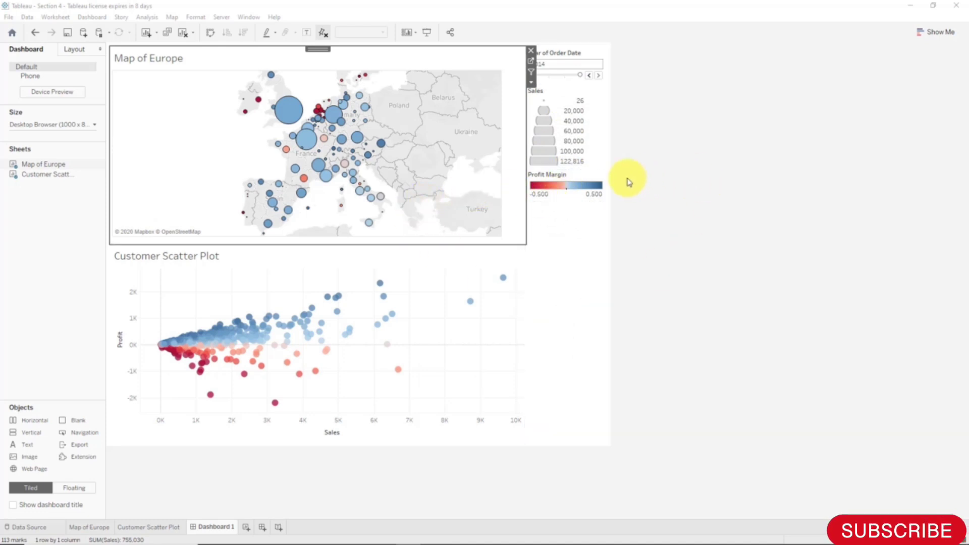
Remove the Sales size legend and the Profit Margin color legend from the dashboard
click(606, 95)
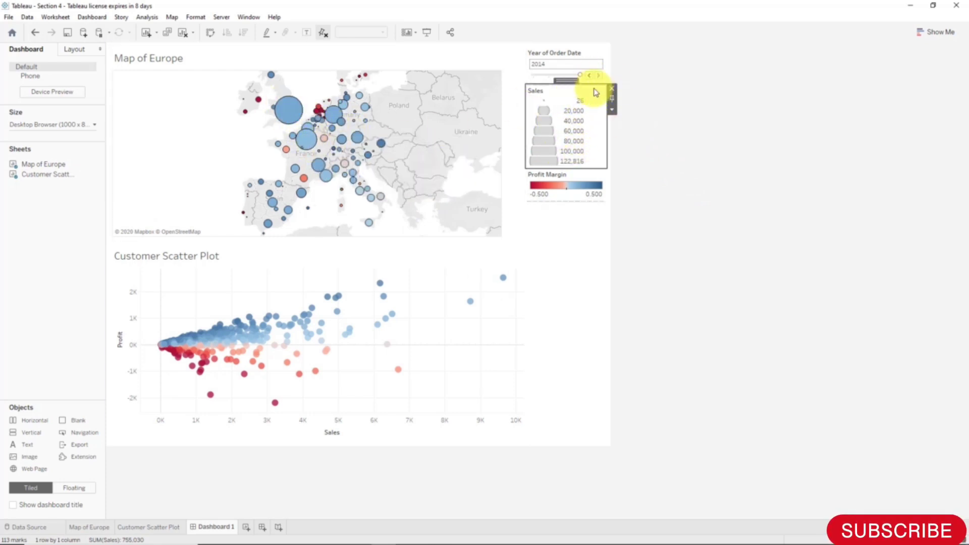
click(611, 88)
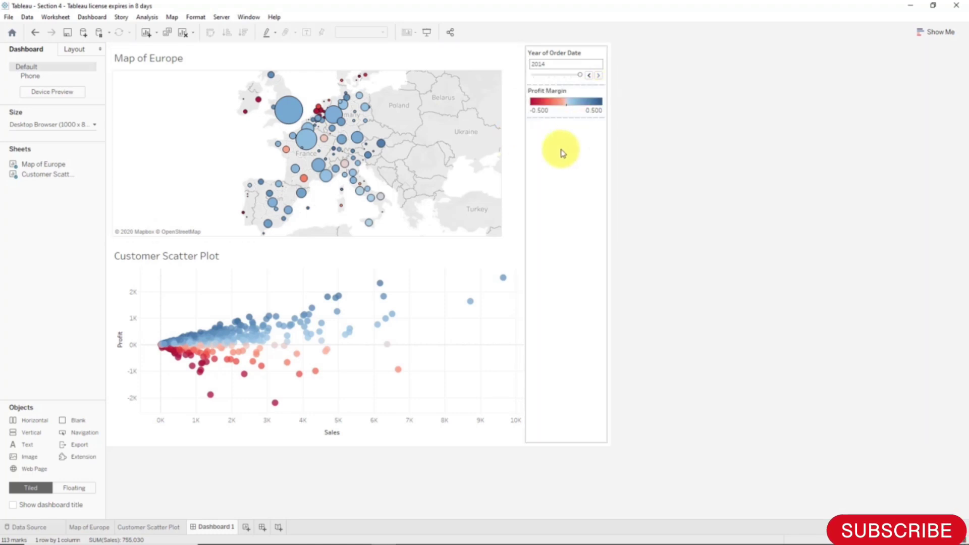
click(555, 100)
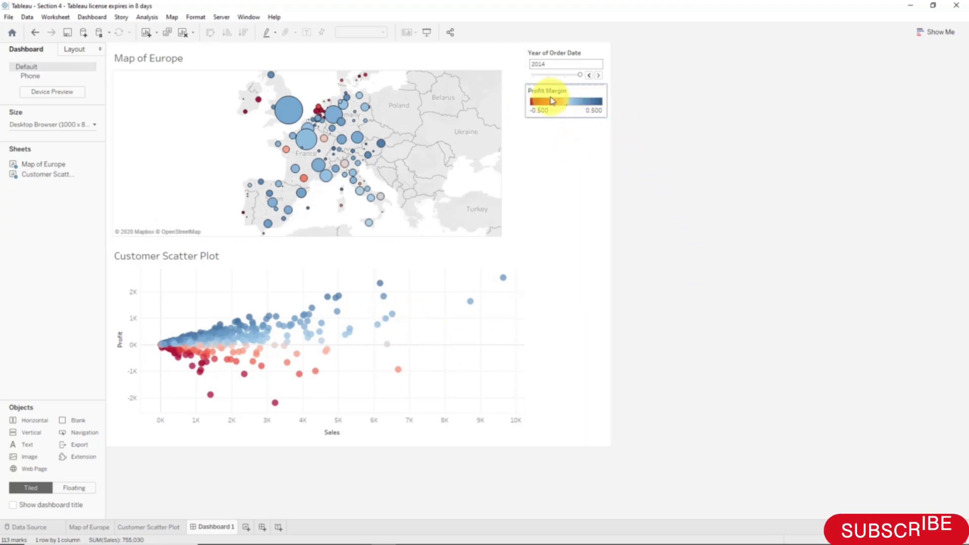
click(592, 94)
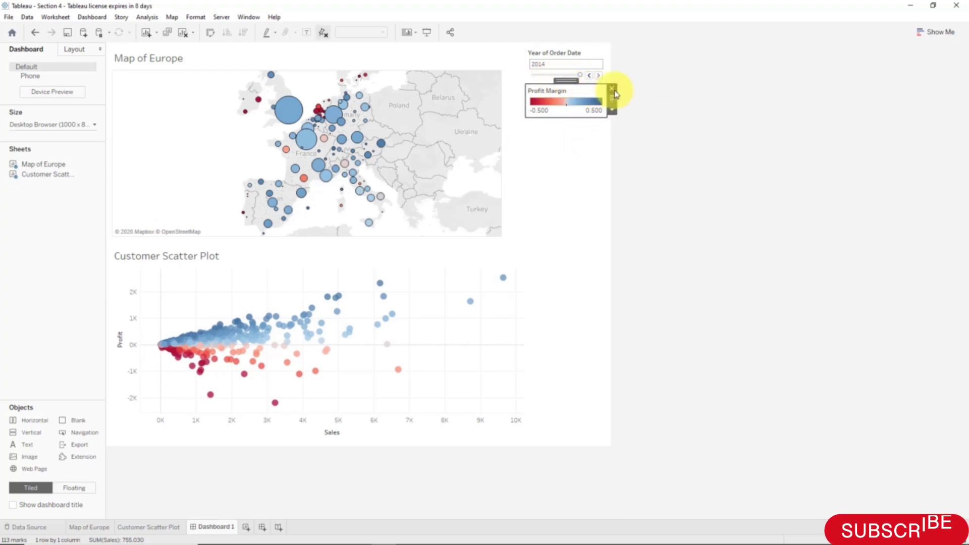
click(613, 91)
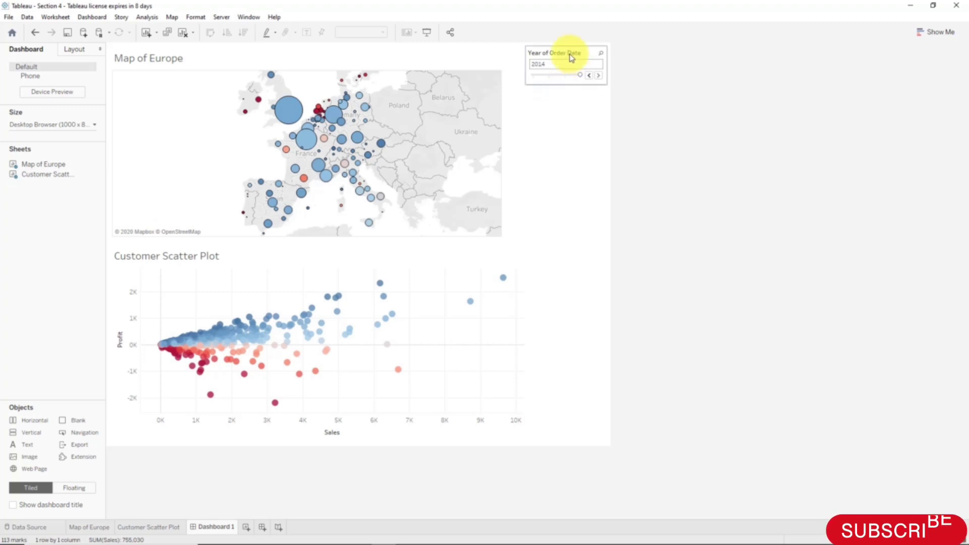
Delete the layout container beside the charts together with its Year of Order Date filter
click(587, 55)
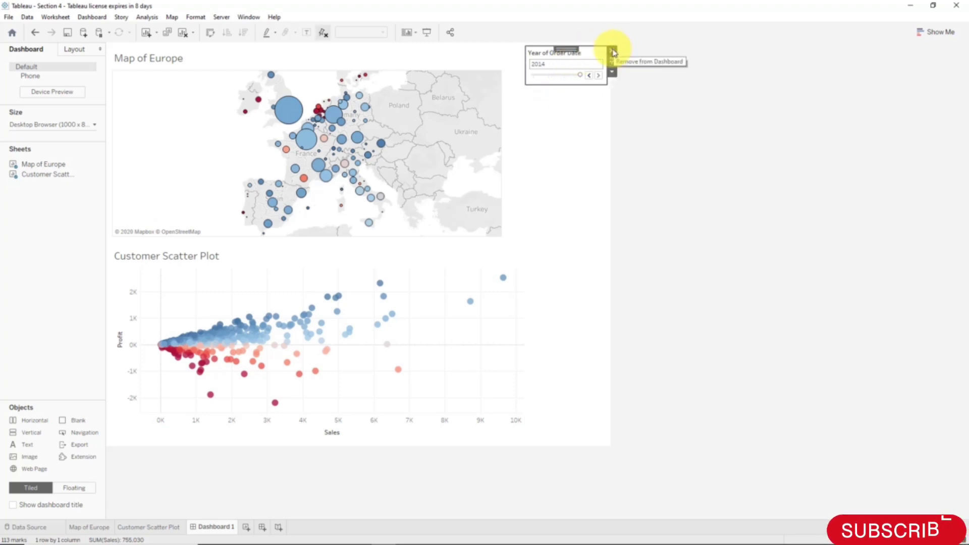
click(577, 143)
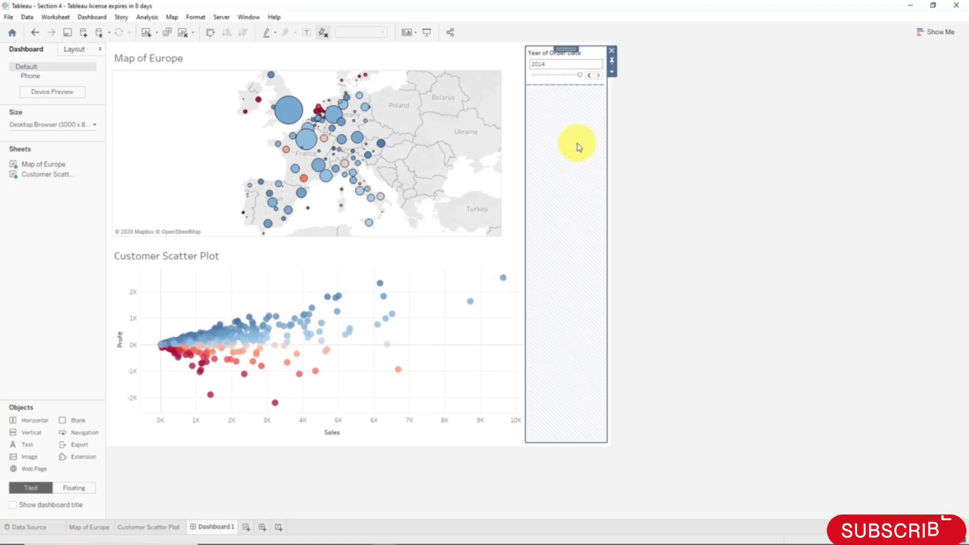
click(611, 50)
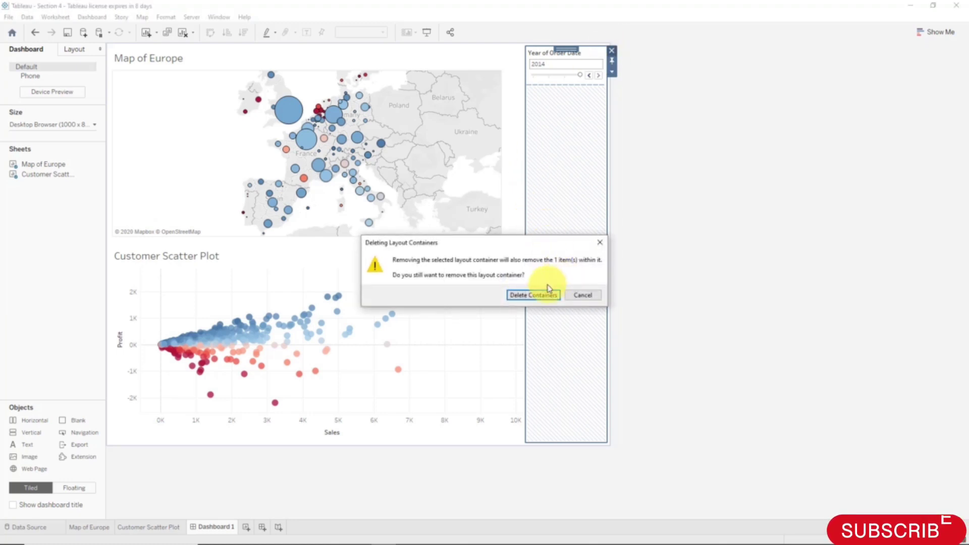
click(538, 296)
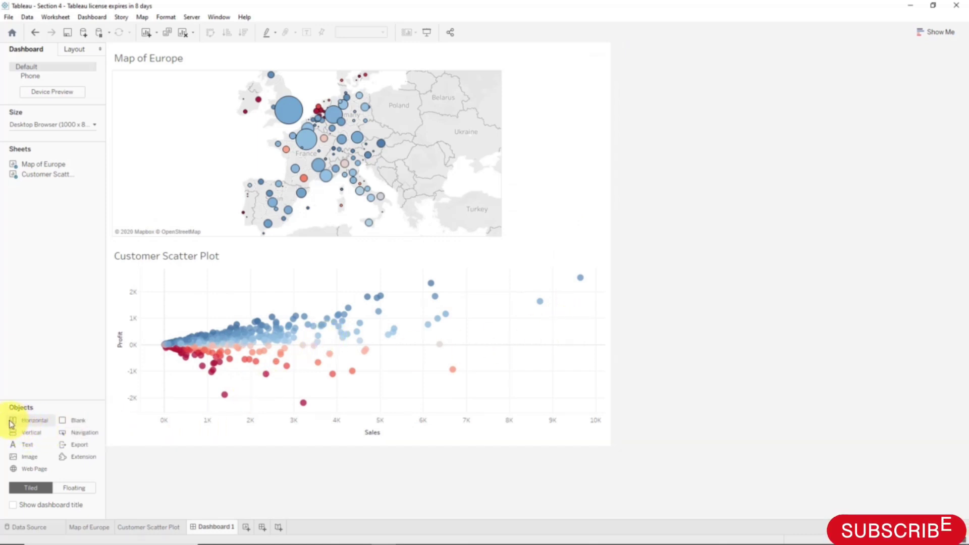
Add a horizontal layout container along the dashboard's right edge and narrow it so the map fits beside it
drag(23, 424, 599, 311)
drag(601, 268, 611, 233)
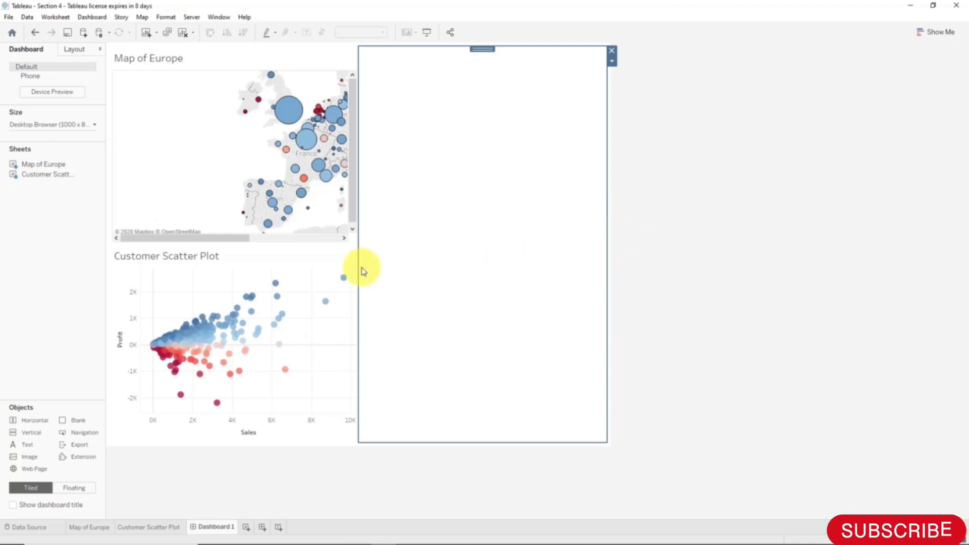
drag(355, 264, 506, 260)
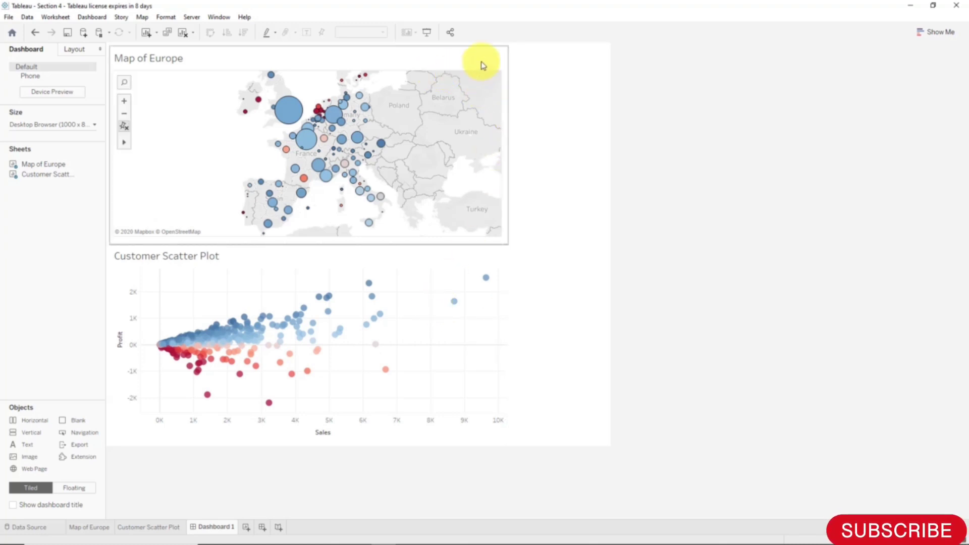
Show the Map of Europe's Year of Order Date filter on the dashboard
click(471, 94)
click(513, 83)
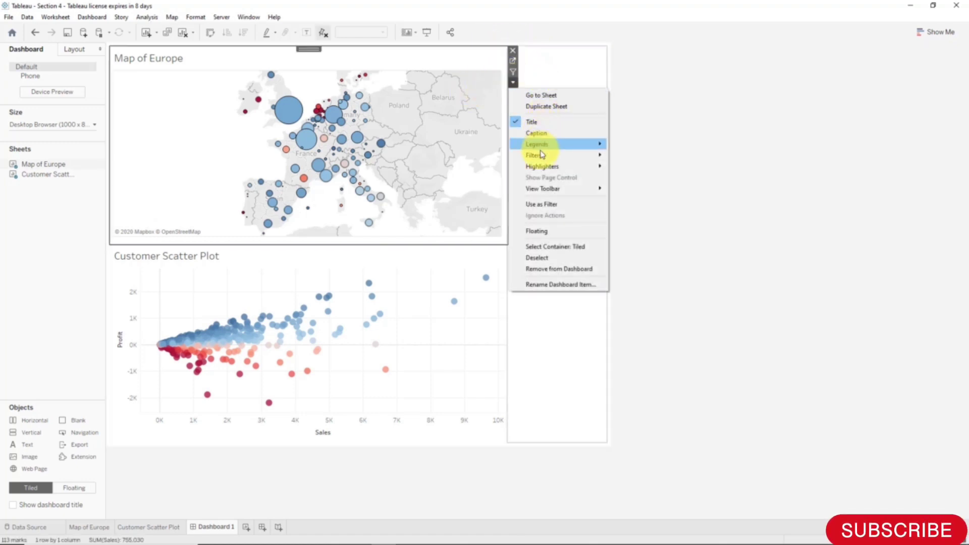
mouse_move(603, 156)
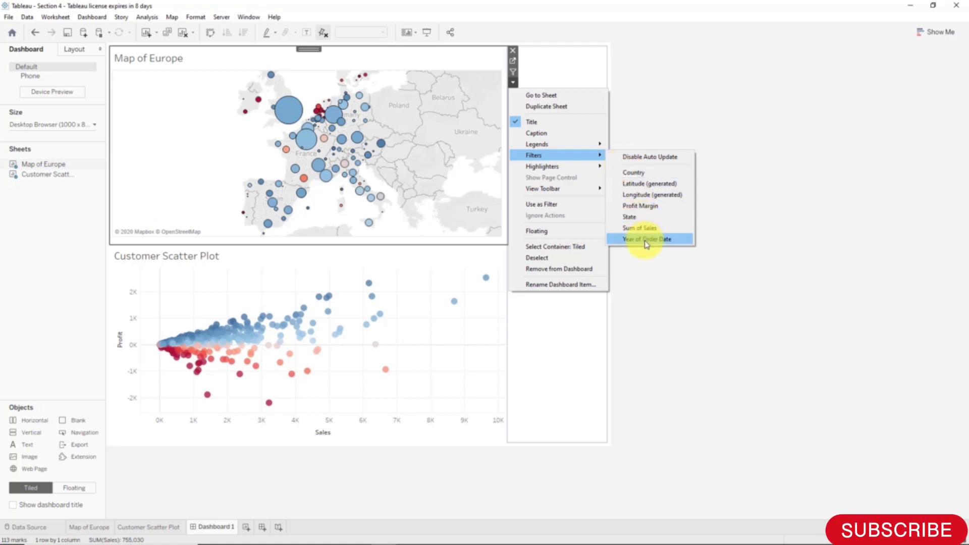
click(676, 242)
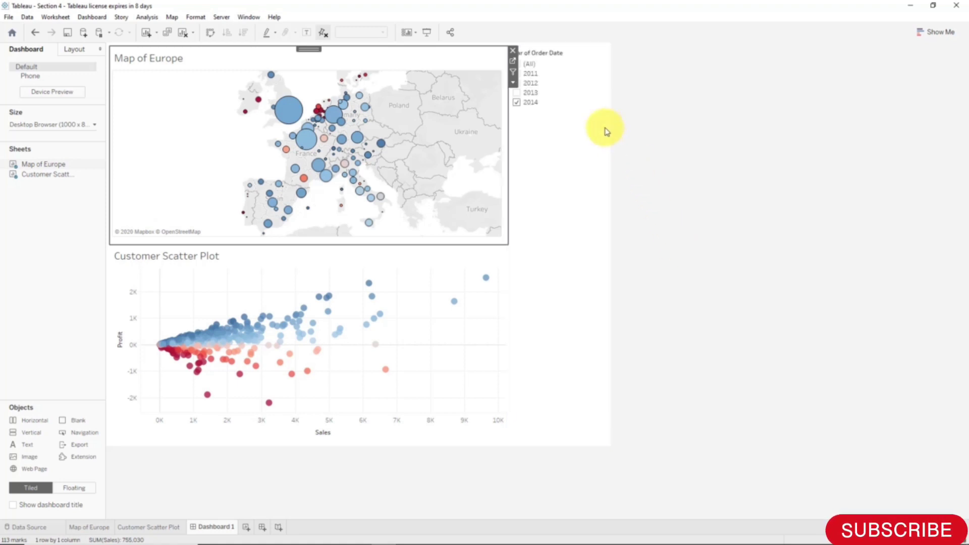
click(529, 67)
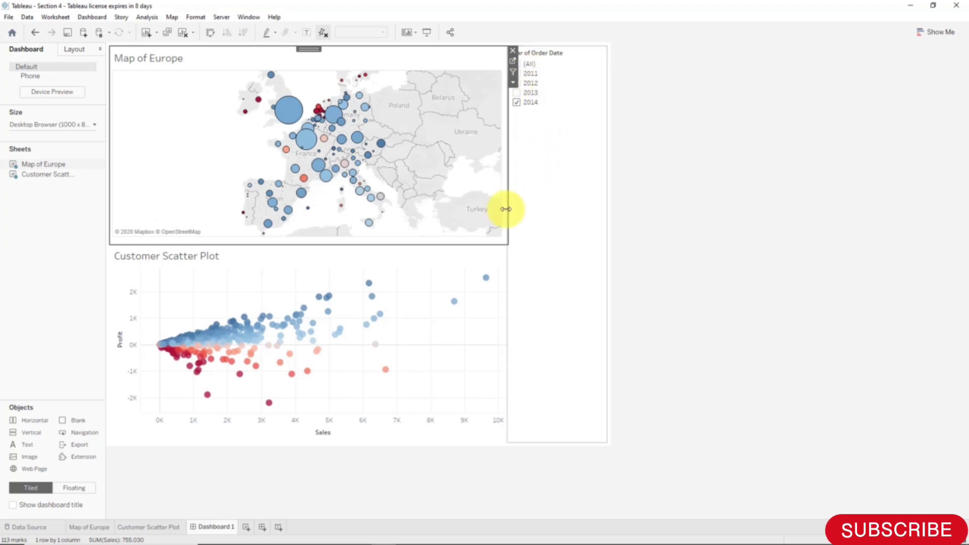
click(466, 255)
click(512, 280)
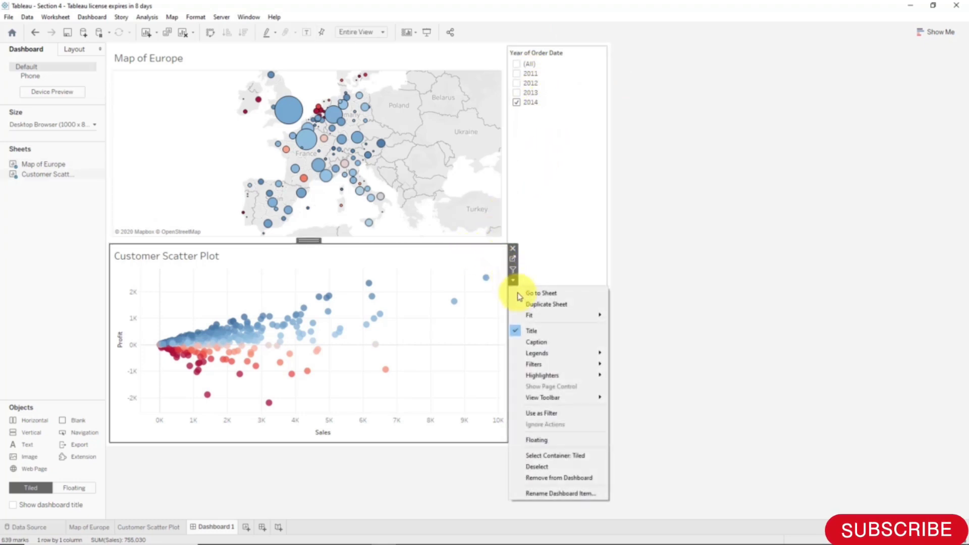
mouse_move(536, 364)
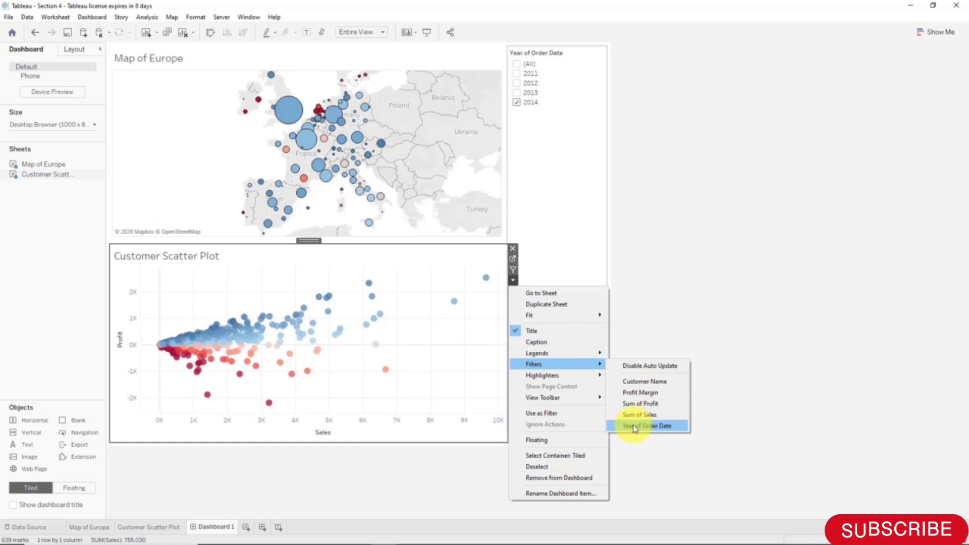
click(742, 364)
Change the Year of Order Date filter to a single value slider and remove its "All" value
click(539, 50)
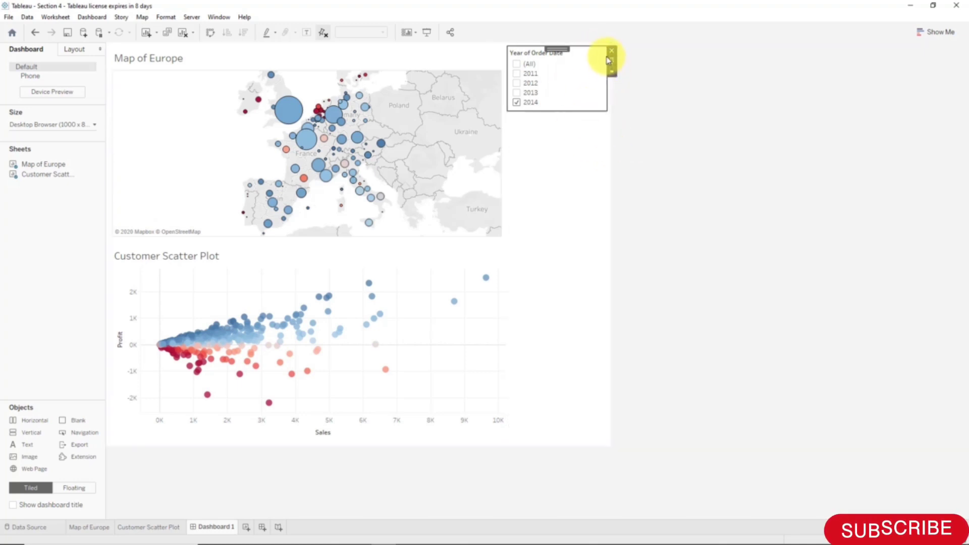
click(611, 72)
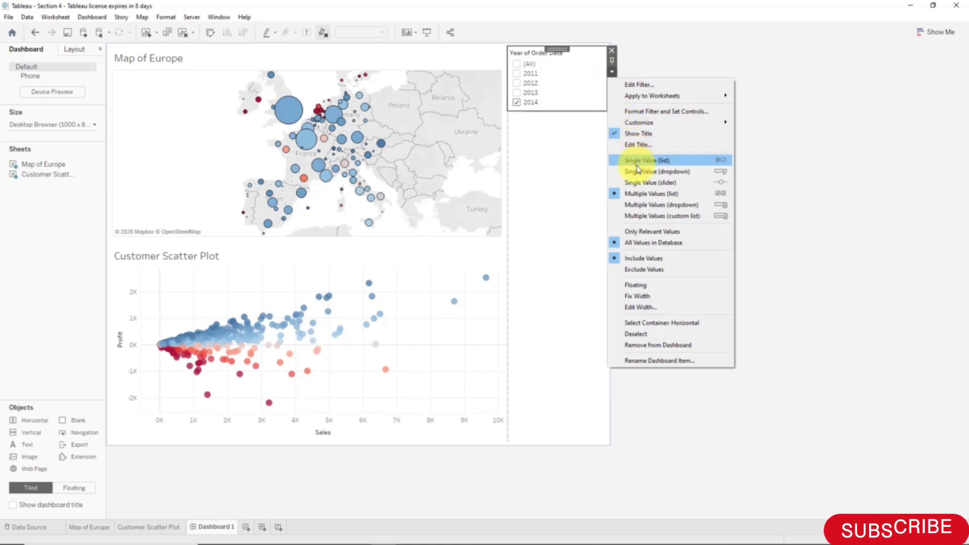
click(642, 183)
click(611, 72)
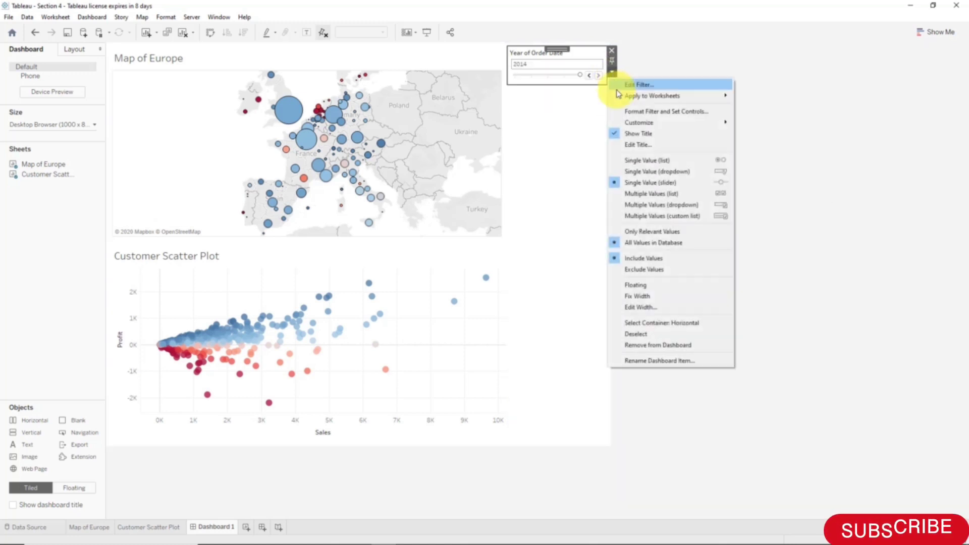
mouse_move(625, 123)
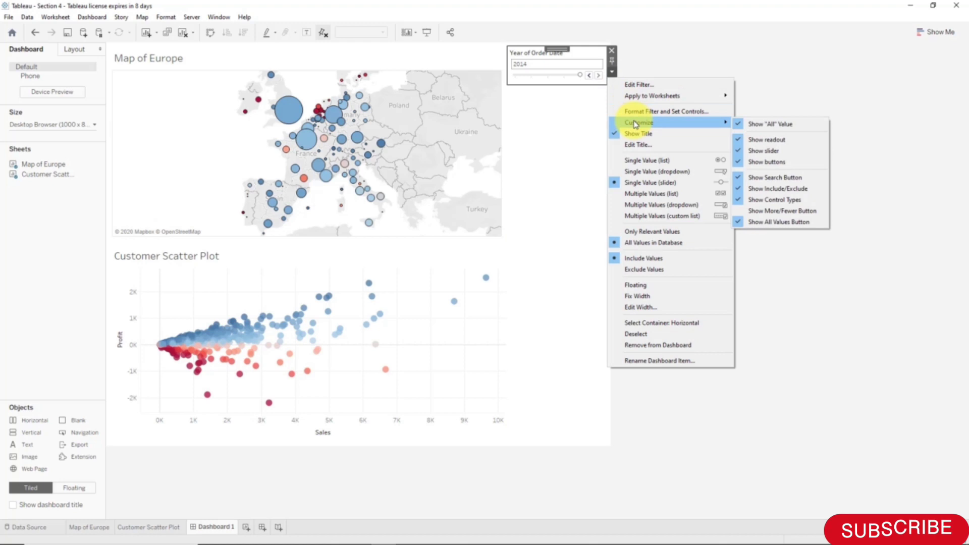
click(779, 125)
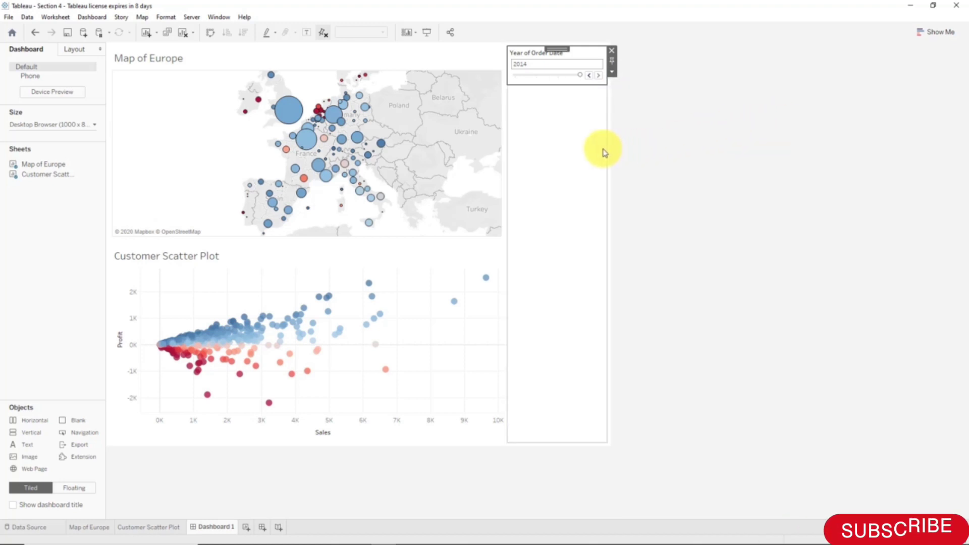
Test the Year of Order Date slider by stepping back from 2014 to 2011 and forward to 2013
click(588, 76)
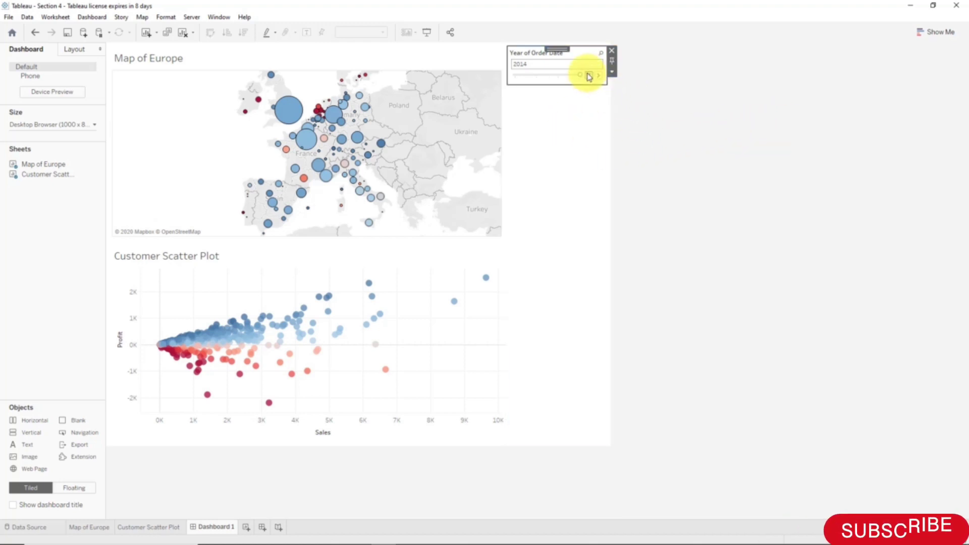
click(589, 75)
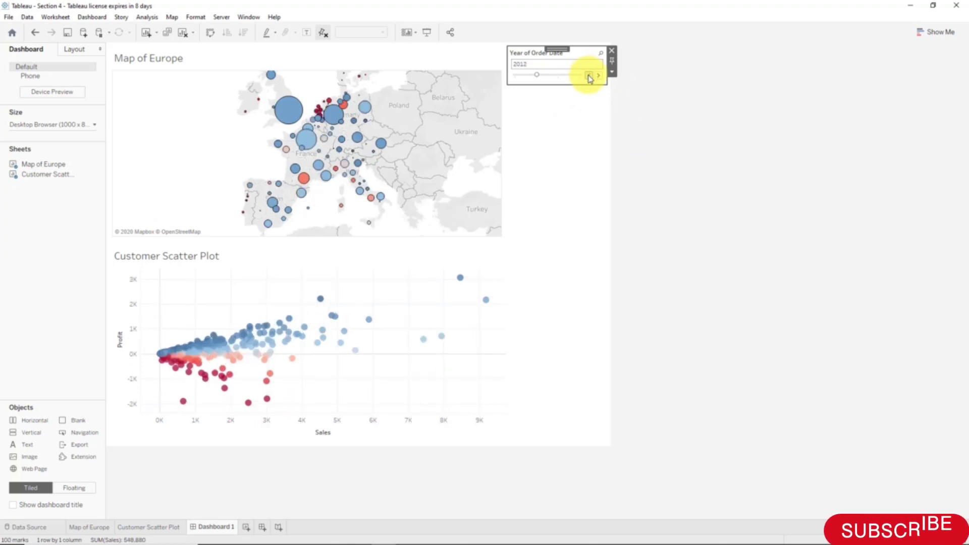
click(589, 76)
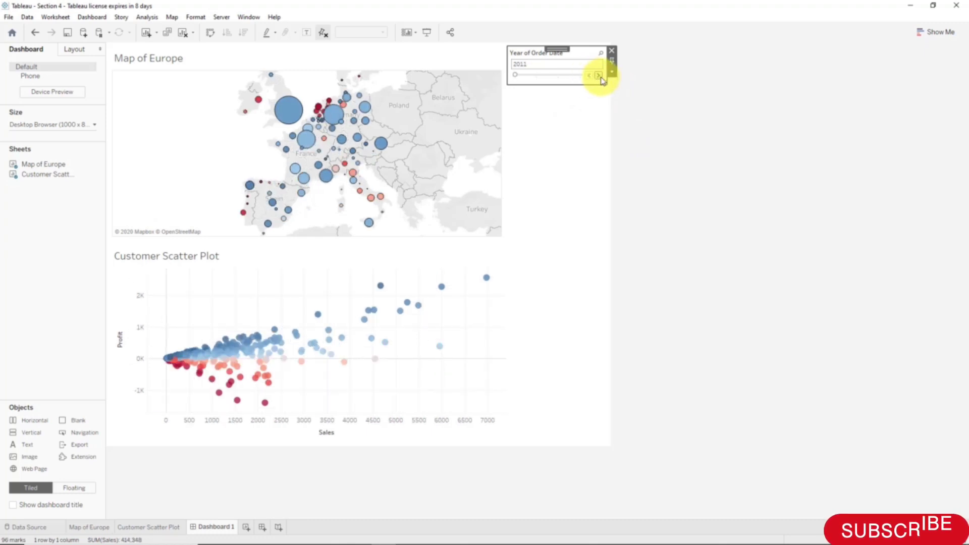
click(599, 76)
click(599, 75)
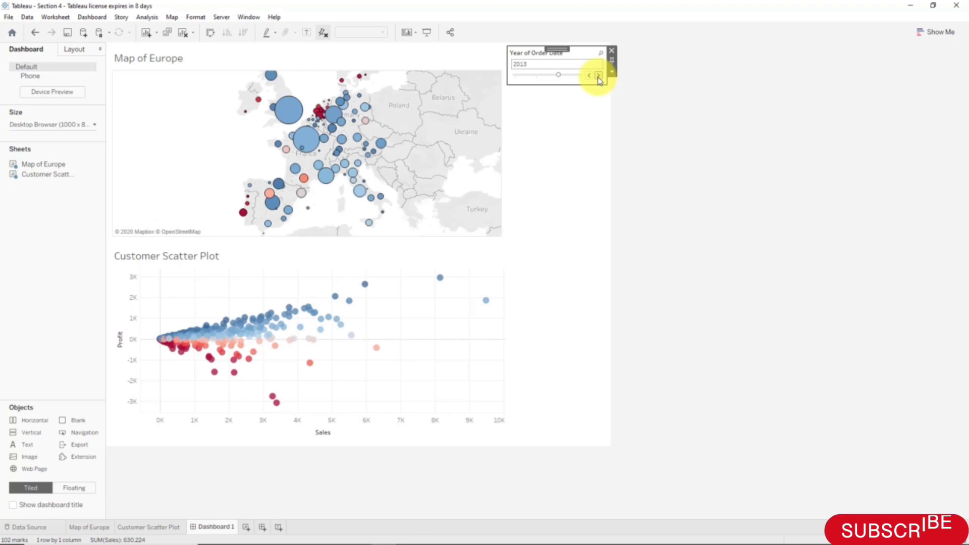
Check which worksheets the Year of Order Date filter is applied to
click(611, 72)
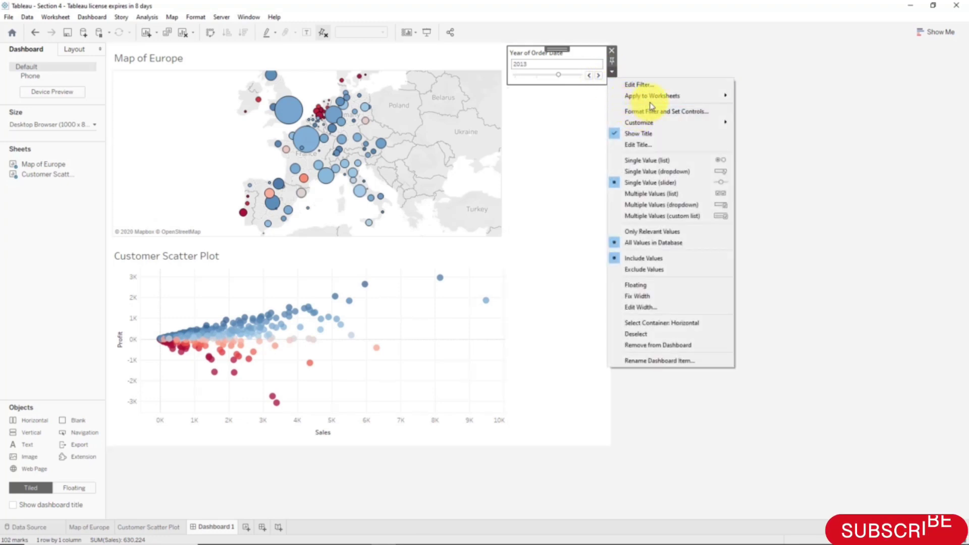
mouse_move(686, 95)
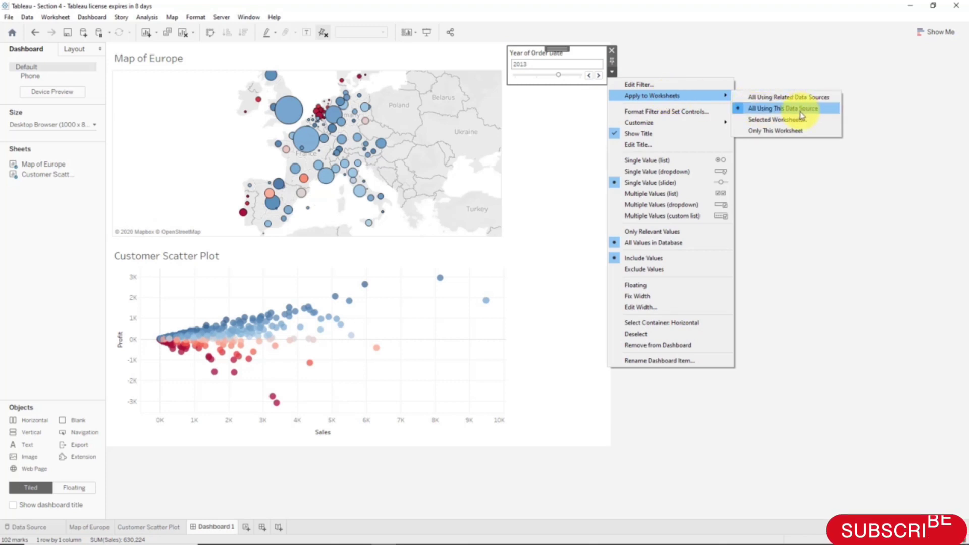
click(573, 130)
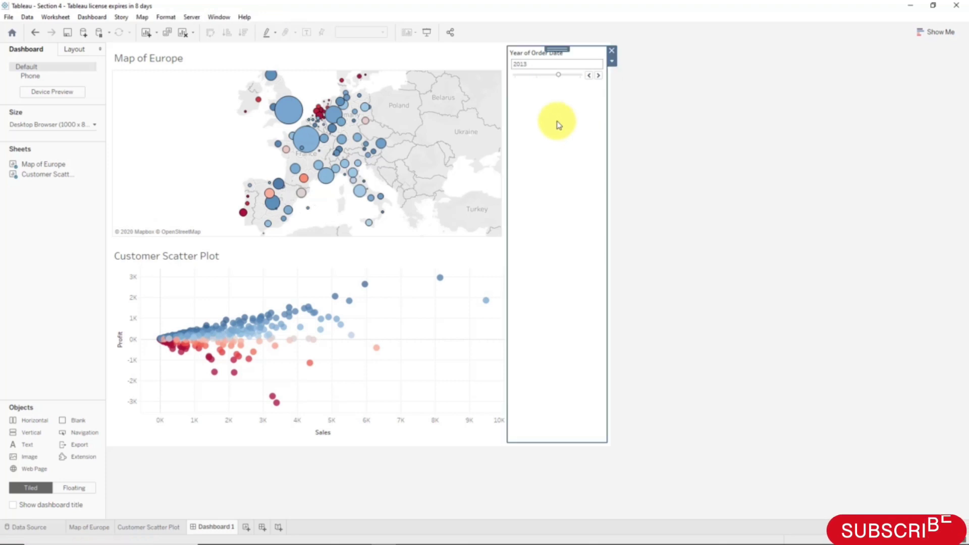
Move the Year of Order Date slider to 2012, forward to 2014, and back year by year to 2011
click(590, 76)
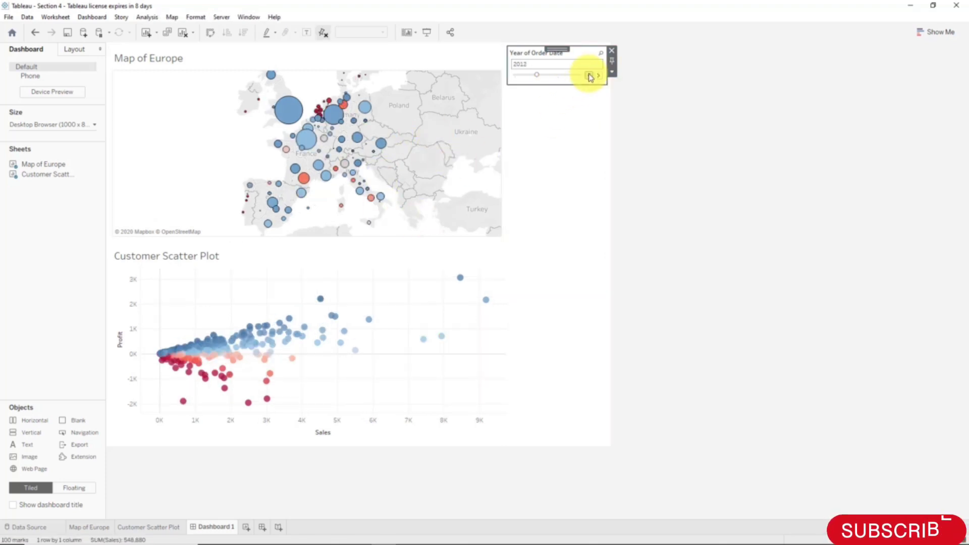
click(599, 76)
click(599, 75)
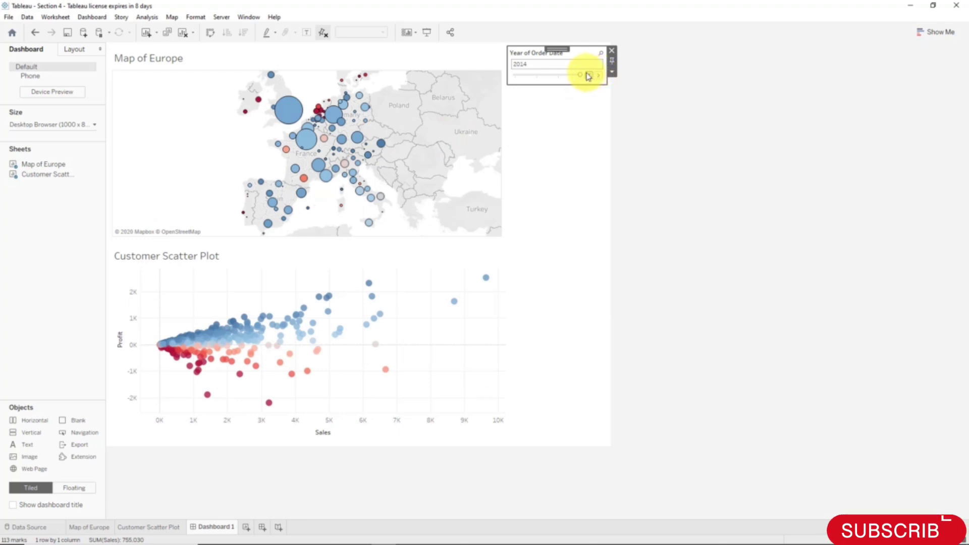
click(590, 76)
click(590, 76)
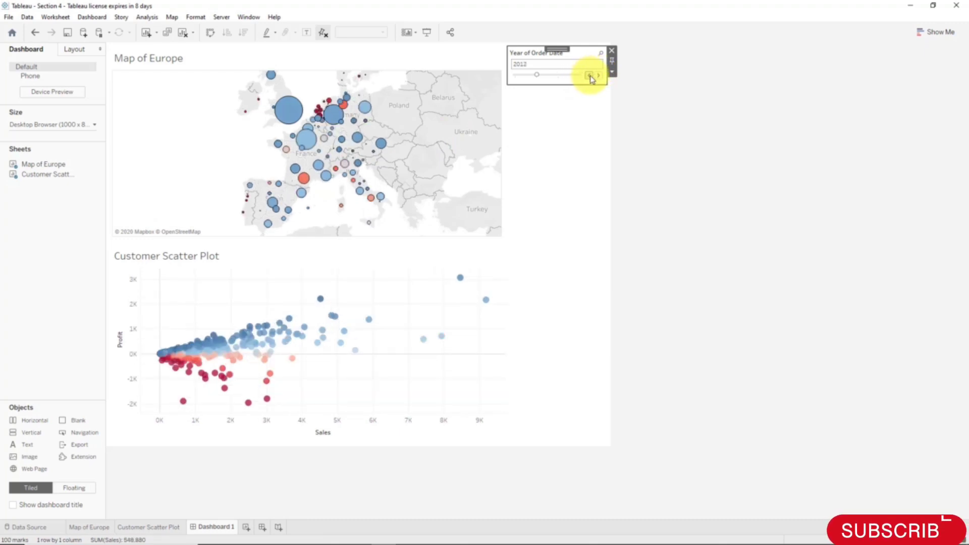
click(588, 76)
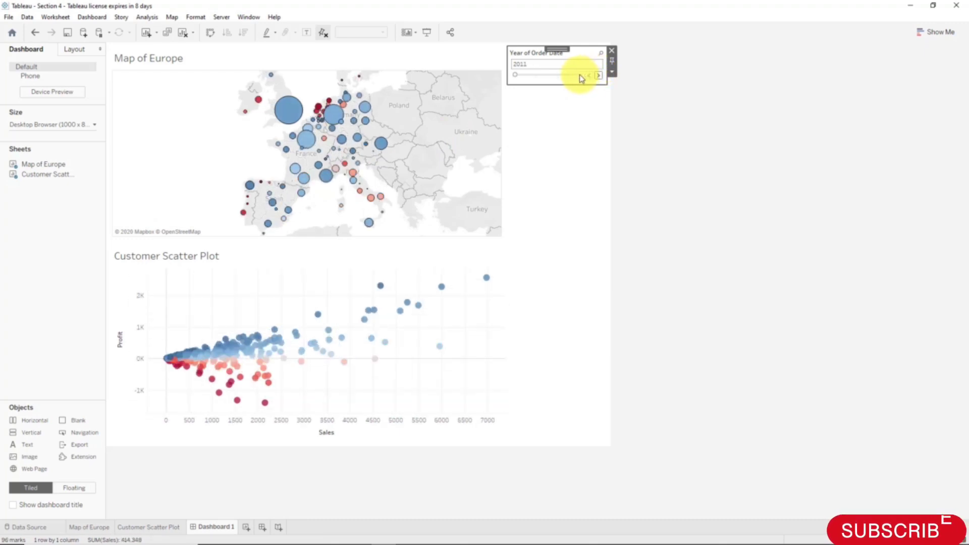